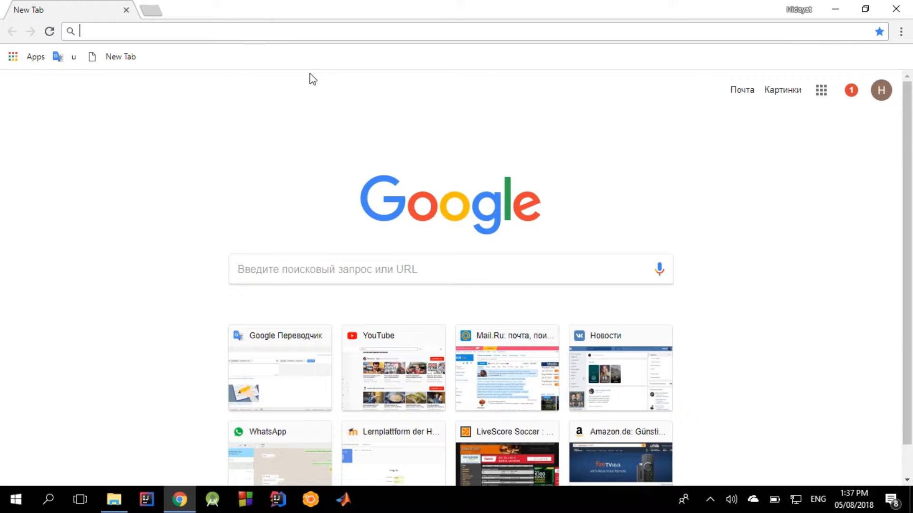
Search the web for "jdk download" and open Oracle's Java SE Development Kit 8 downloads page
text(jdk download)
key(Return)
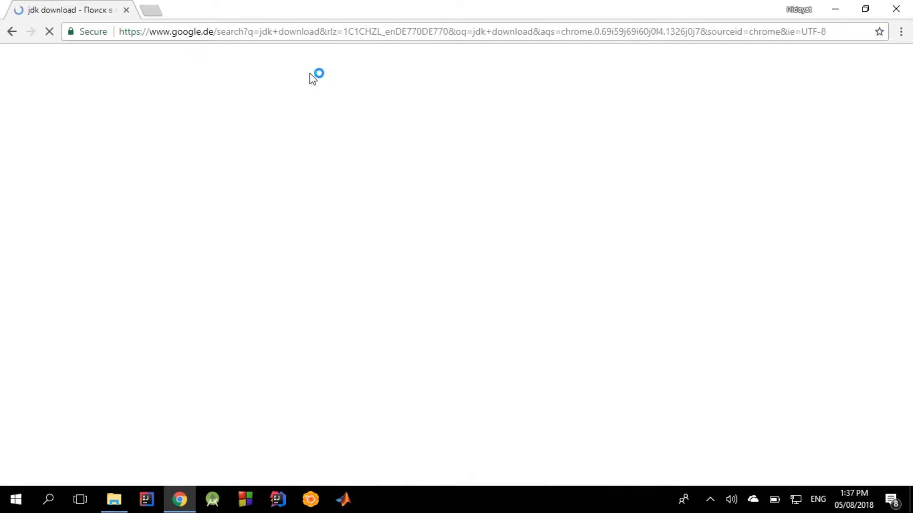
click(281, 170)
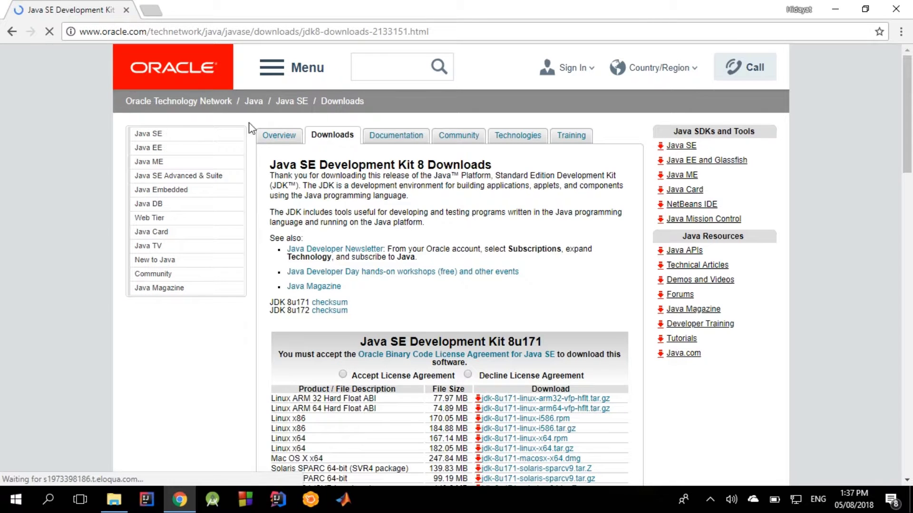
Accept the license agreement for Java SE Development Kit 8u172 and download jdk-8u172-windows-x64.exe
scroll(485, 163, down, 4)
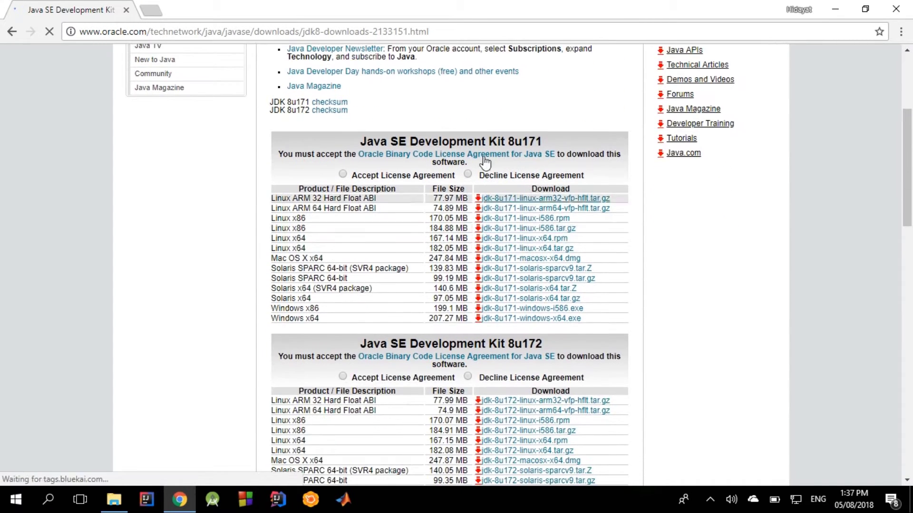
scroll(549, 289, down, 3)
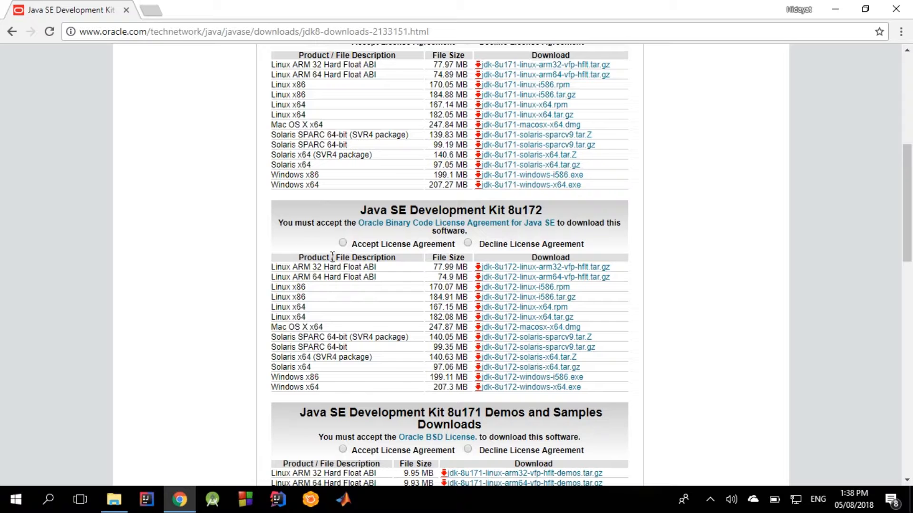
click(342, 243)
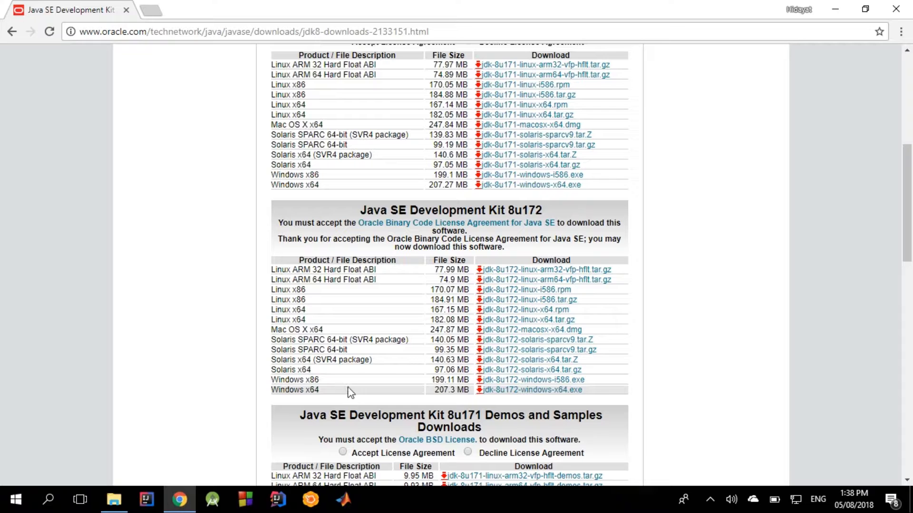
click(524, 401)
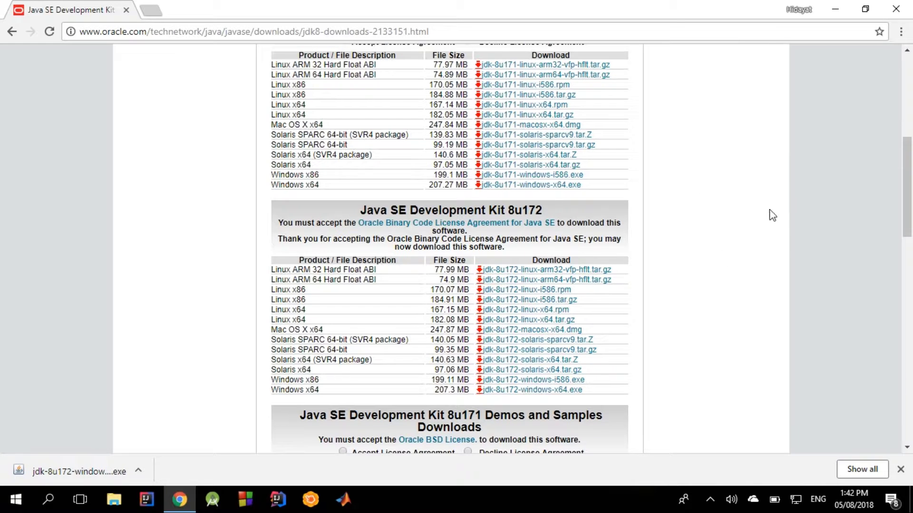
Check the computer's system type in the Control Panel's System information, and close that window
click(835, 9)
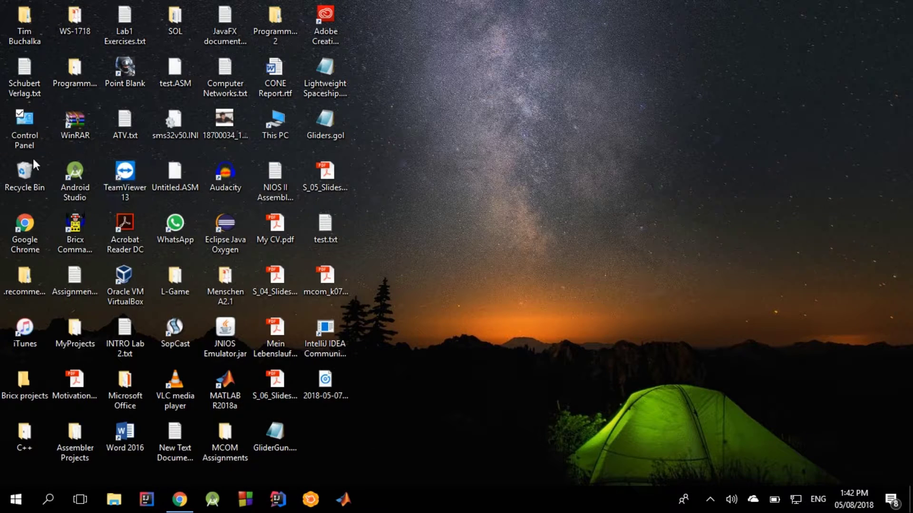
click(19, 144)
double_click(19, 144)
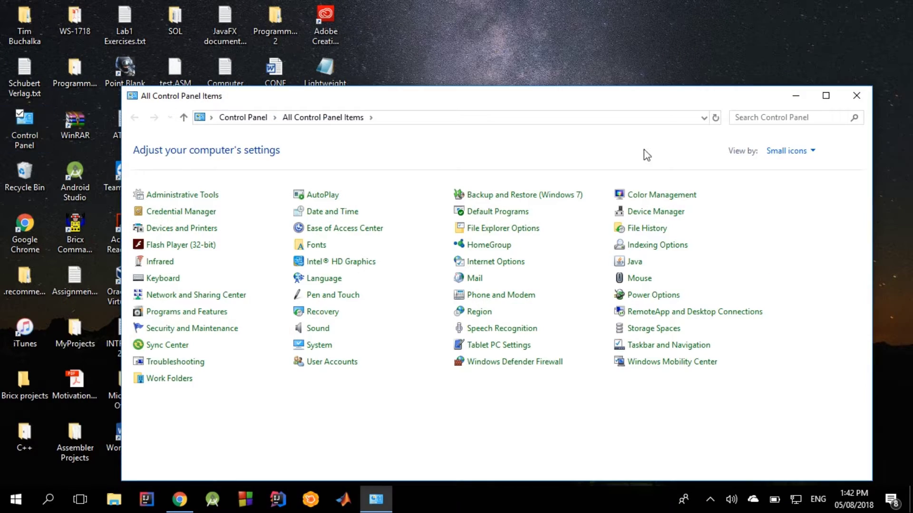
click(312, 346)
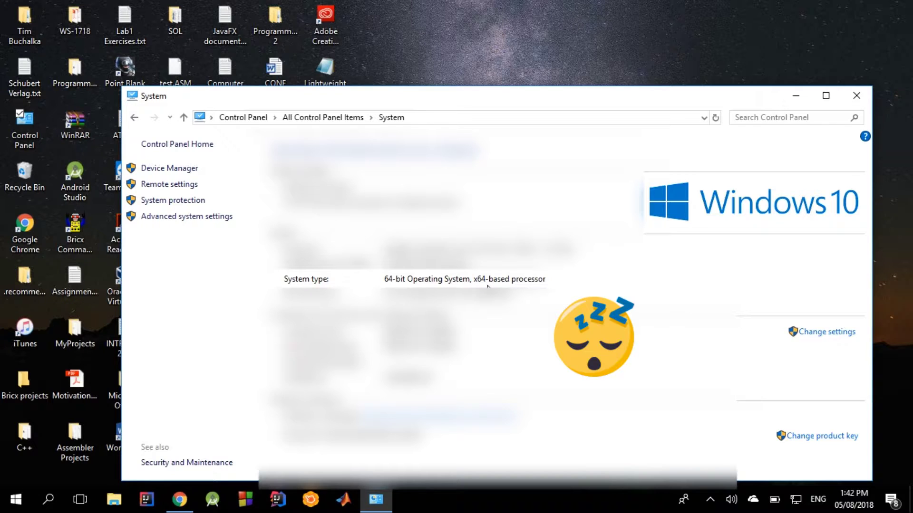
click(856, 96)
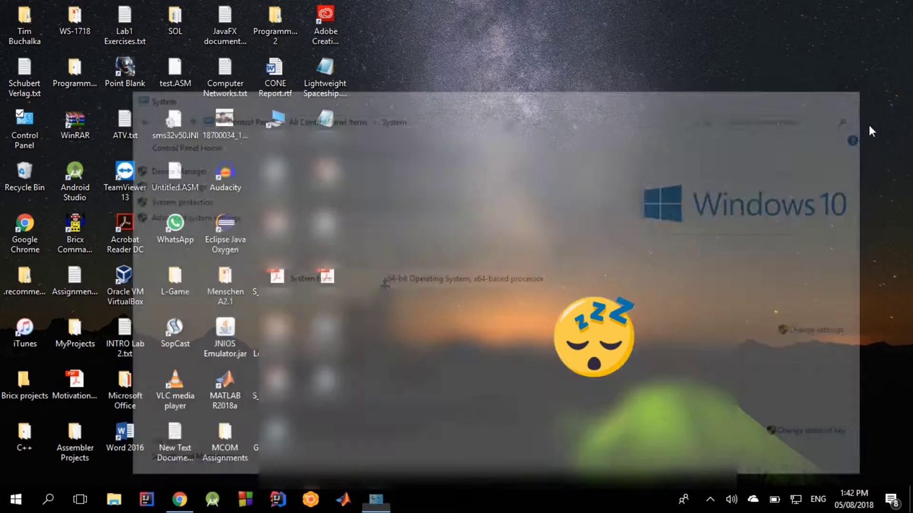
Run the downloaded JDK 8u172 installer from the browser and complete the setup with the default features and destination folders
click(179, 499)
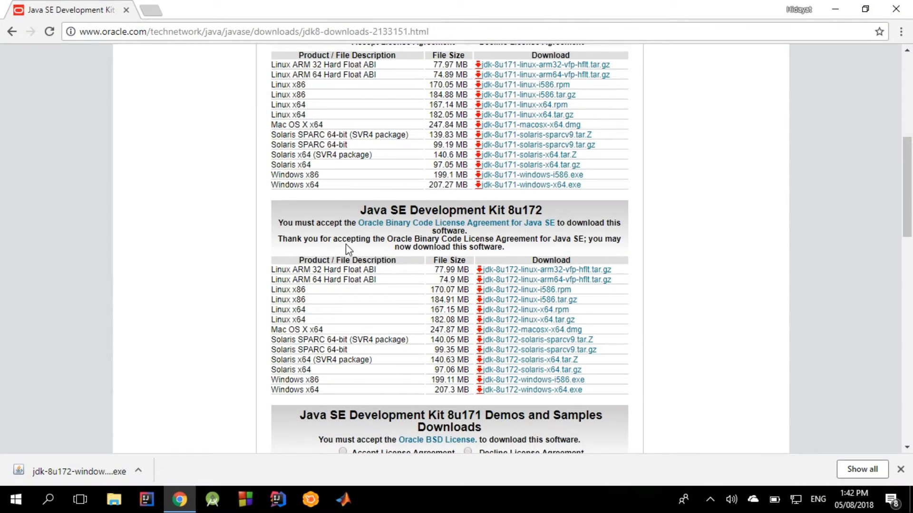
click(102, 469)
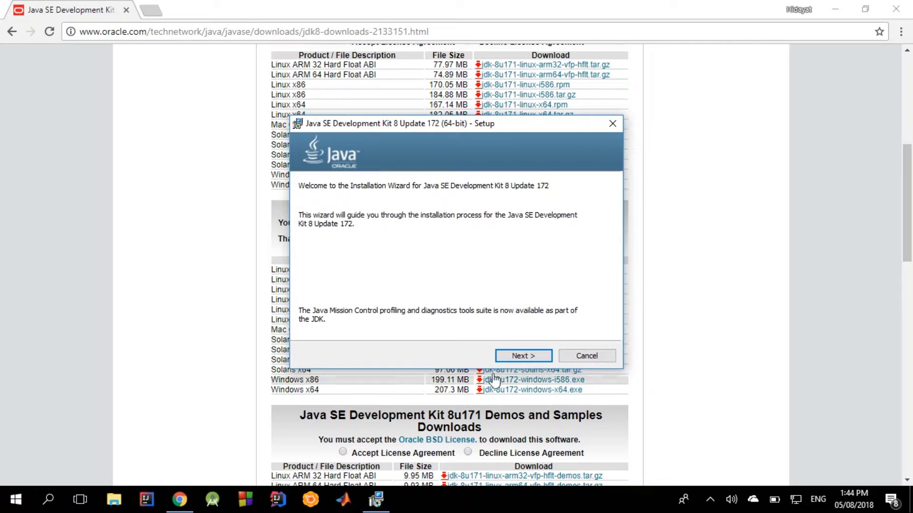
click(542, 357)
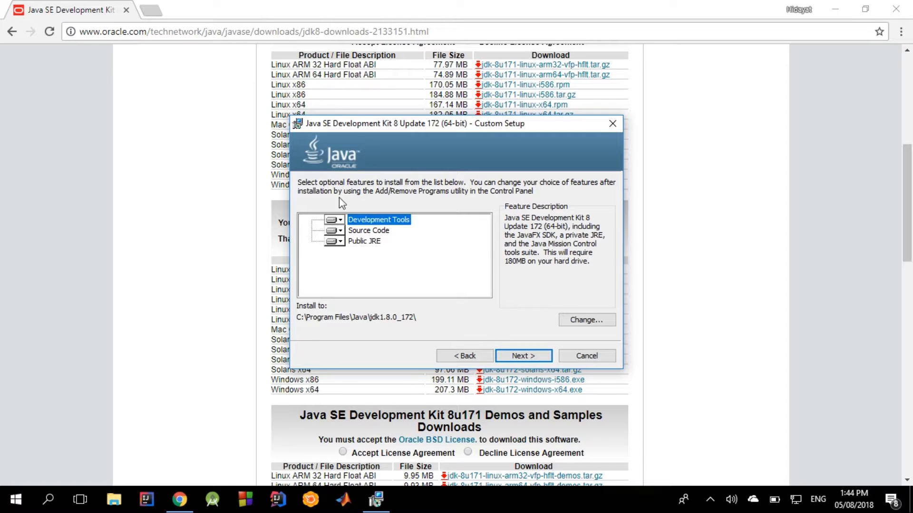
click(523, 356)
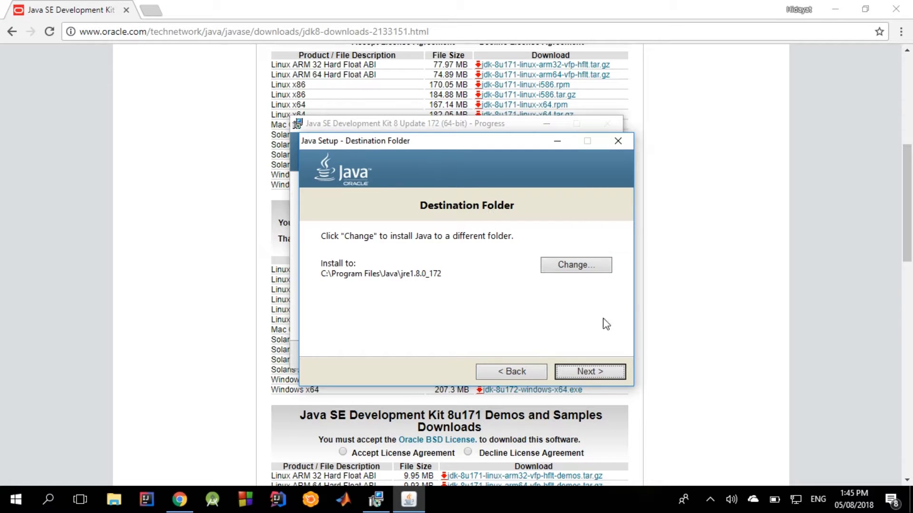
click(595, 375)
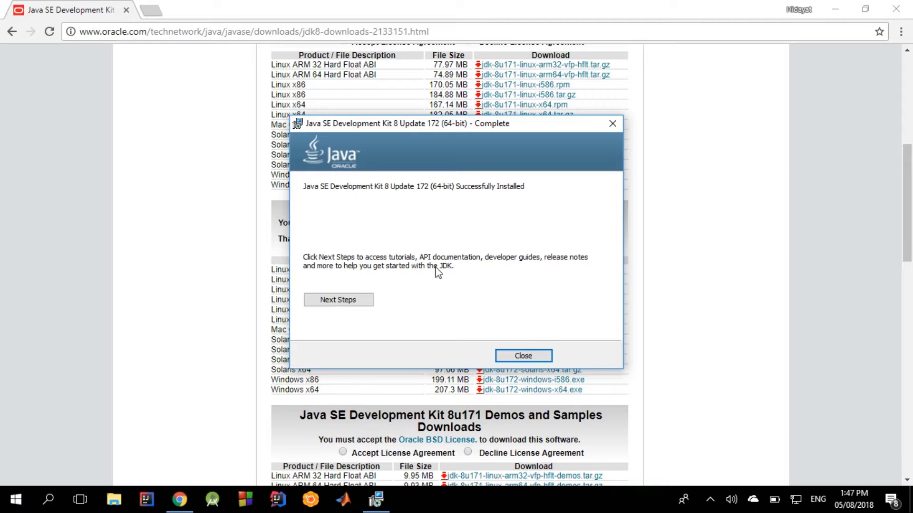
click(543, 360)
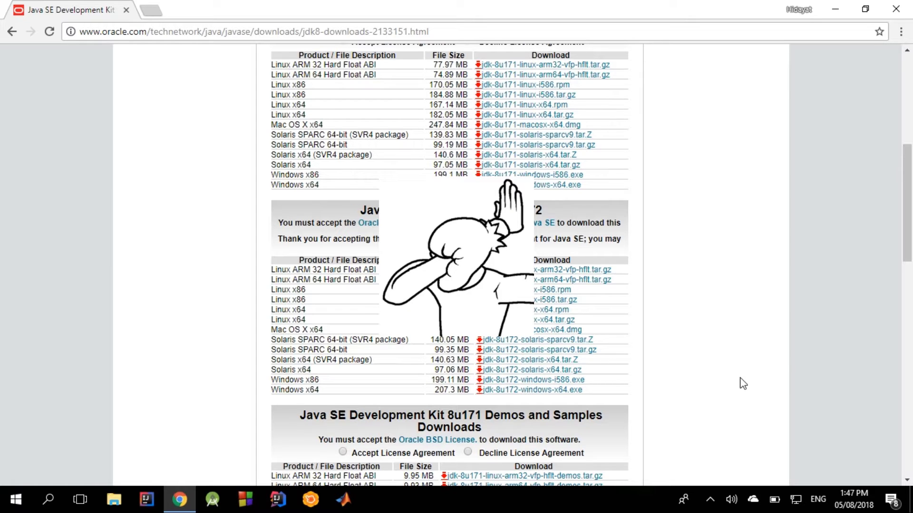
Search the web for "intellij idea download" and open the JetBrains download page for IntelliJ IDEA
click(349, 31)
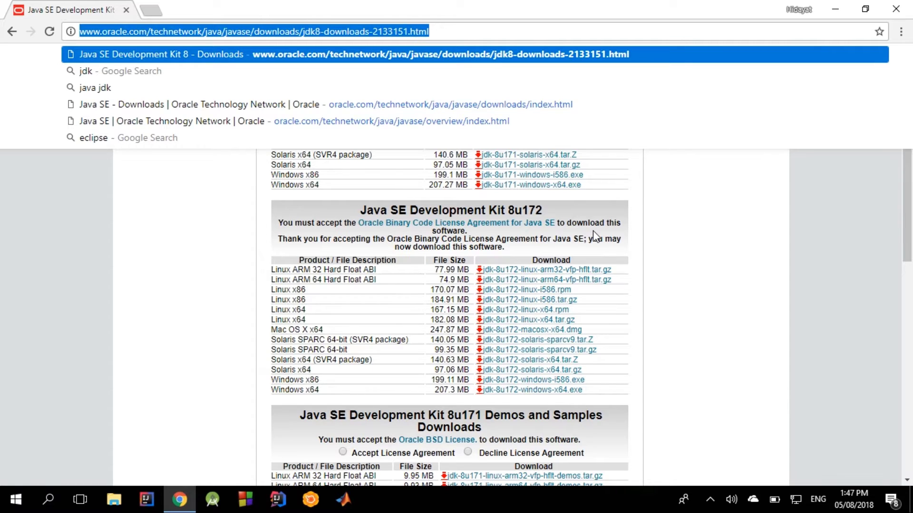
text(intellij id)
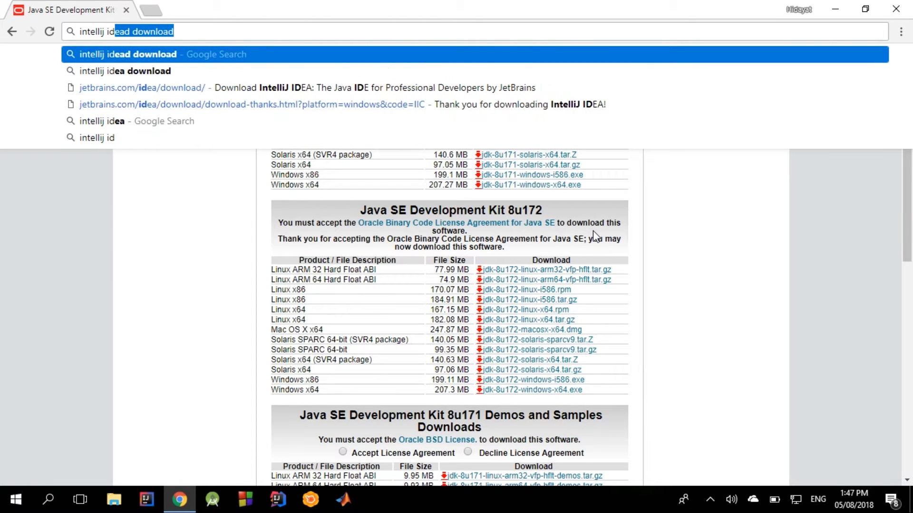
text(ead)
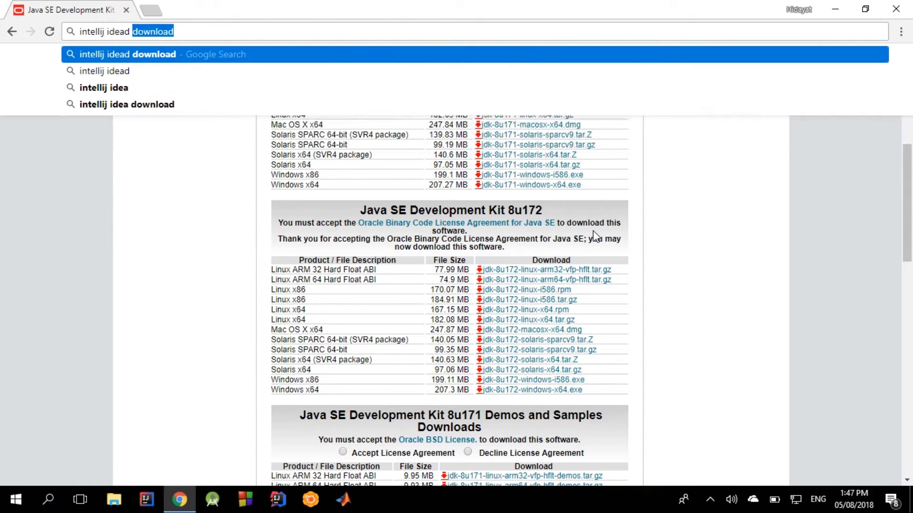
key(BackSpace)
key(BackSpace)
key(BackSpace)
text(download)
key(Return)
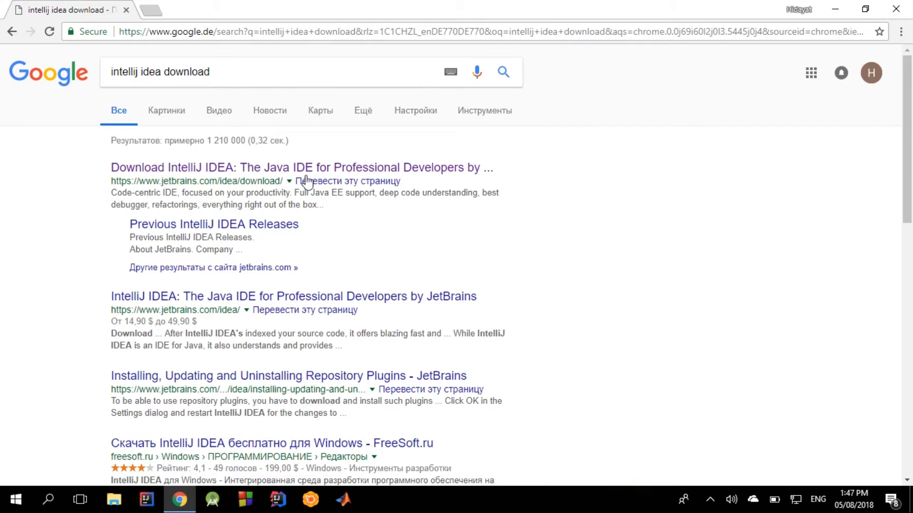
click(306, 174)
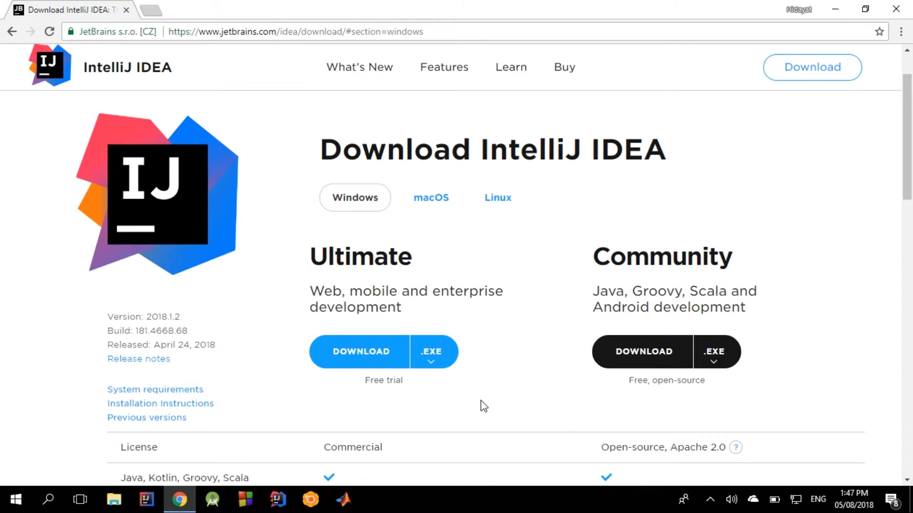
Download the free Community edition of IntelliJ IDEA for Windows as an .exe installer
scroll(481, 401, down, 1)
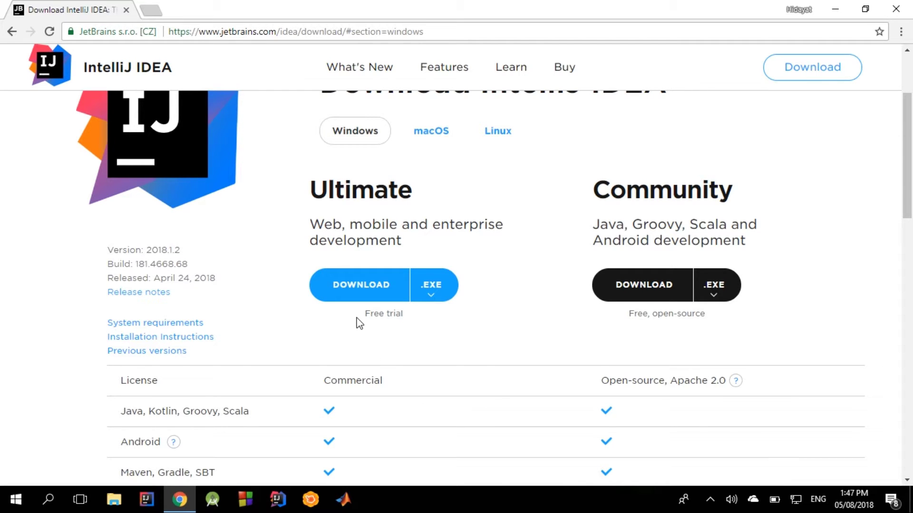
drag(365, 313, 403, 328)
click(403, 330)
click(658, 288)
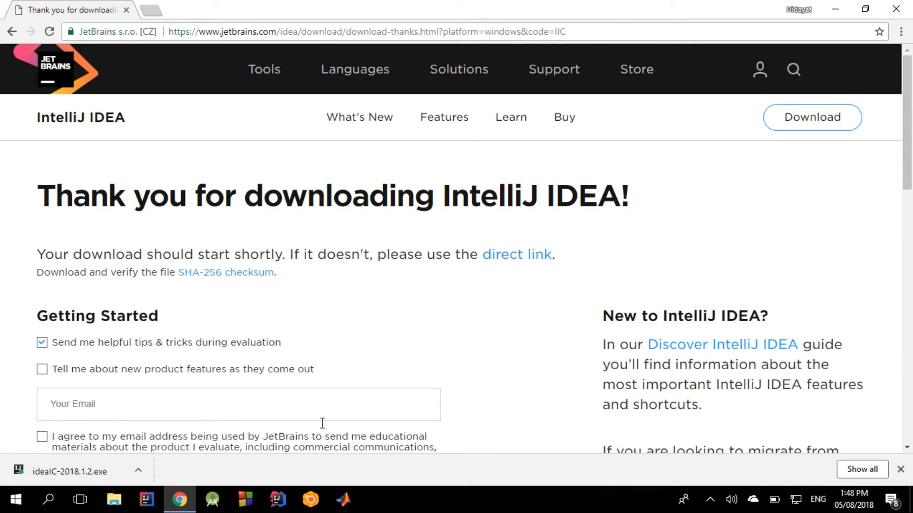
Run the ideaIC-2018.1.2.exe installer, keeping the old version installed and accepting the default destination folder
click(95, 473)
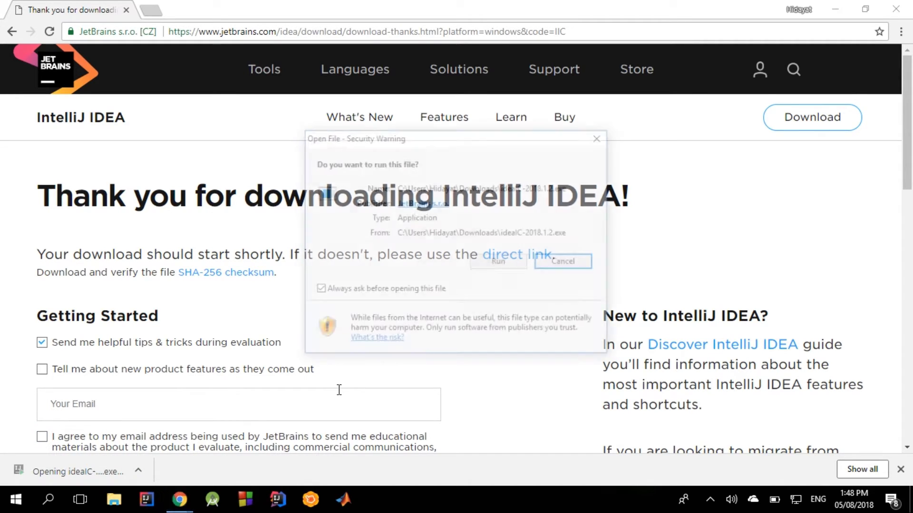
click(523, 261)
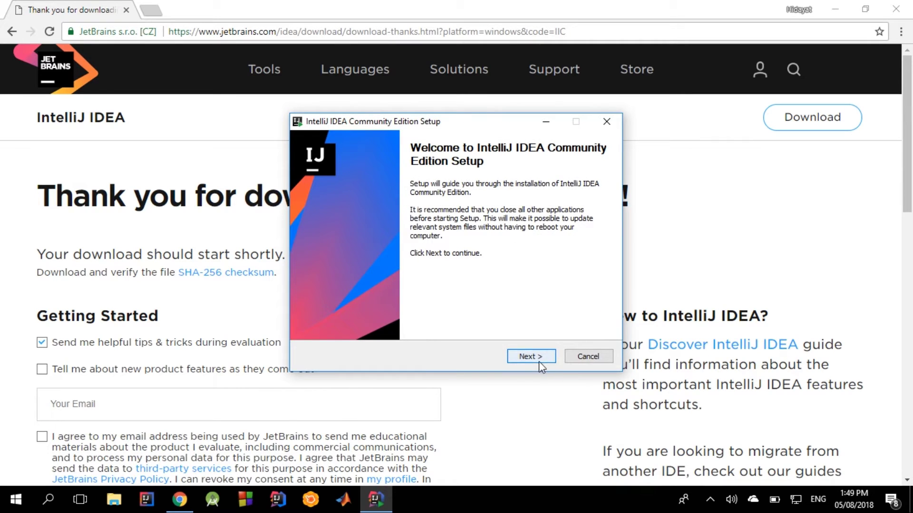
click(540, 362)
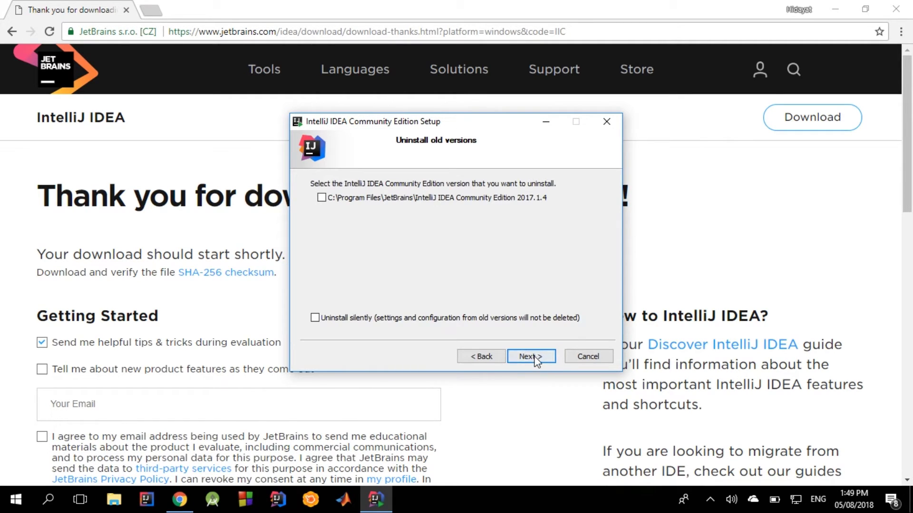
click(530, 356)
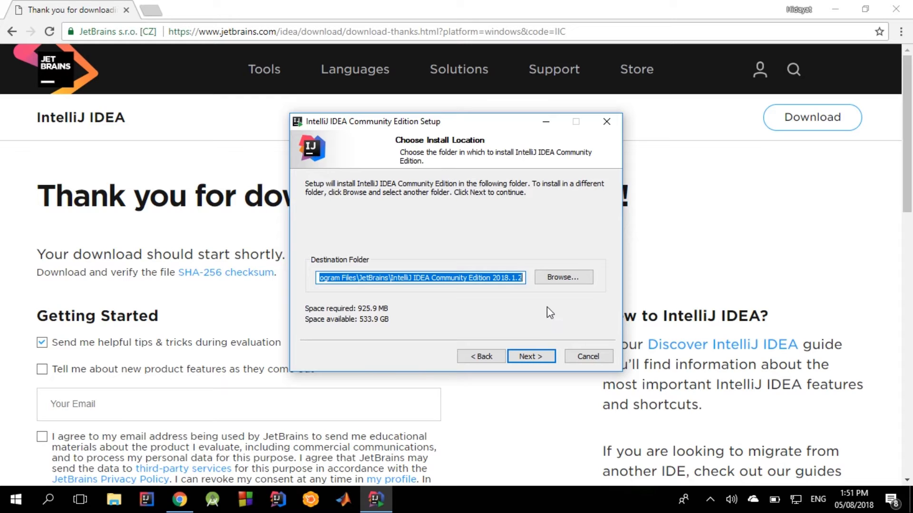
click(544, 357)
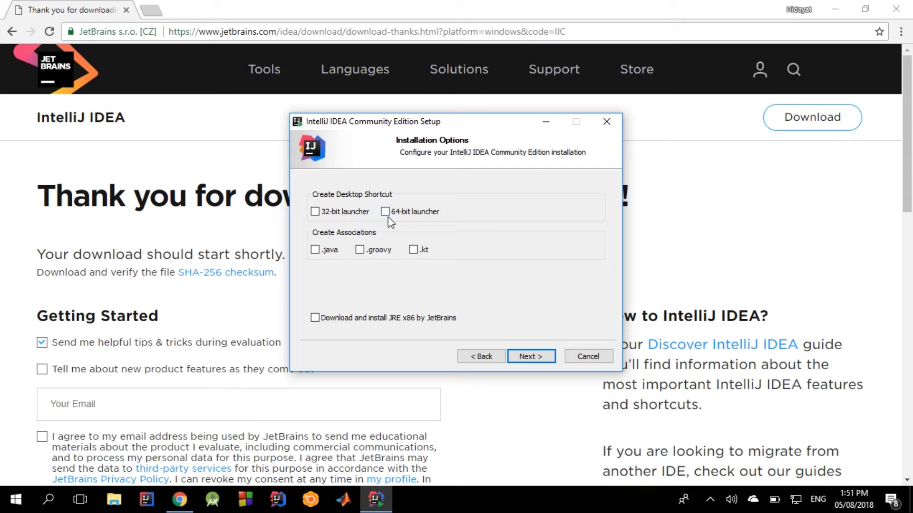
Enable the 64-bit launcher desktop shortcut and the .java, .groovy and .kt associations, and quit the setup before installing
click(386, 214)
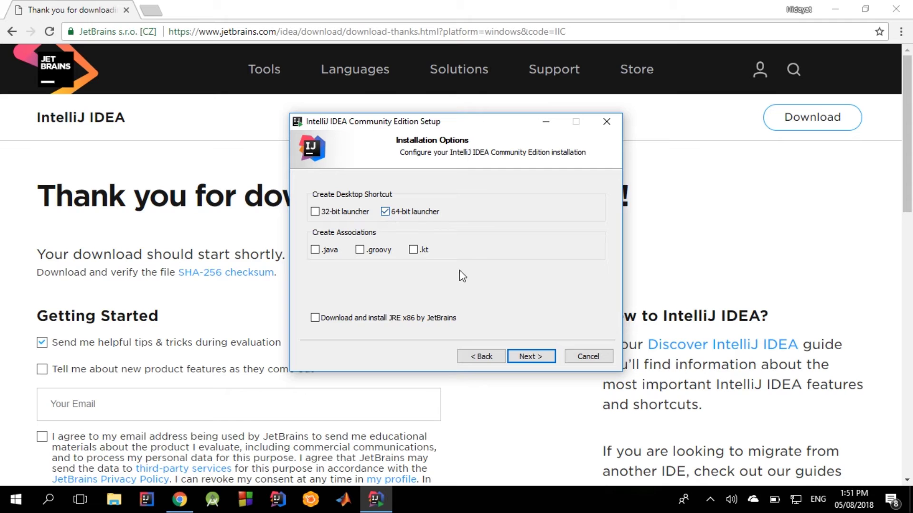
click(315, 249)
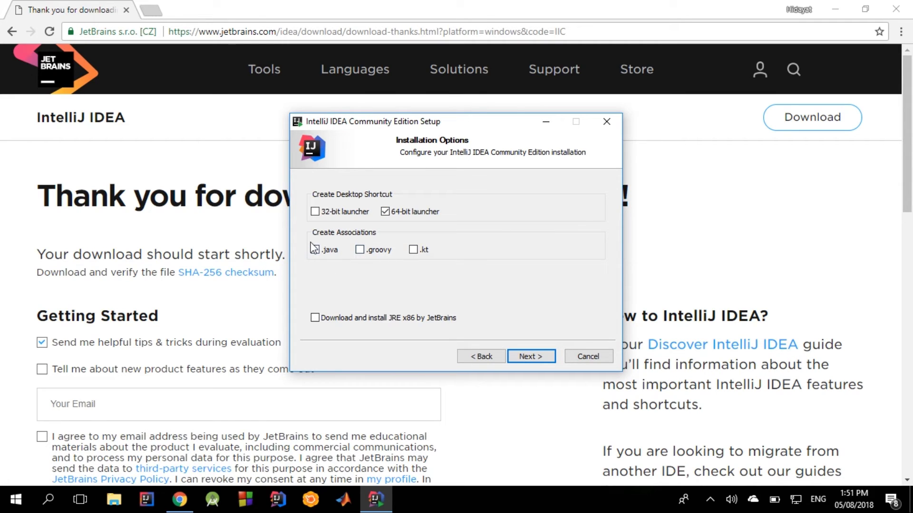
click(360, 250)
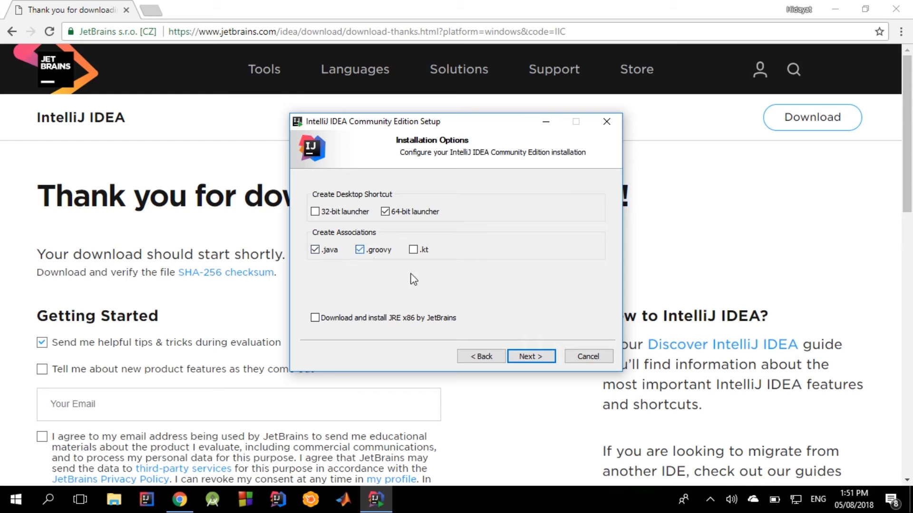
click(413, 249)
click(537, 356)
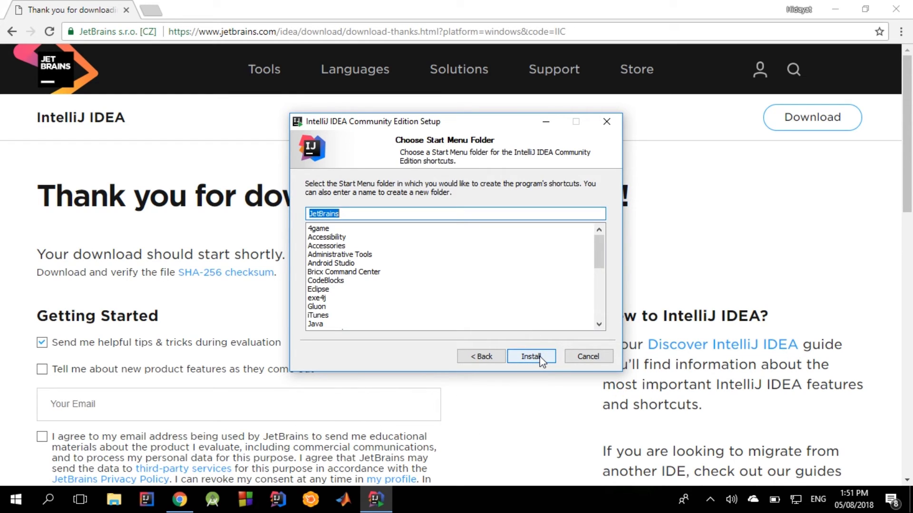
click(578, 358)
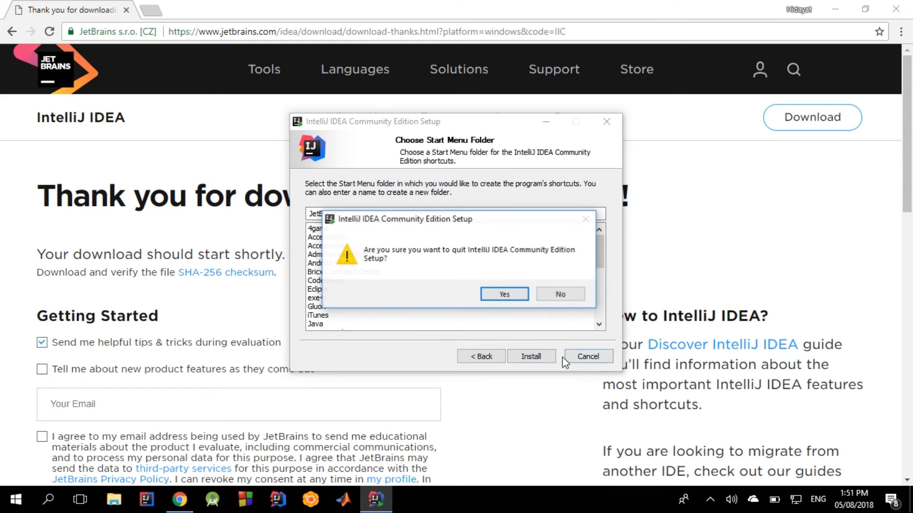
click(516, 300)
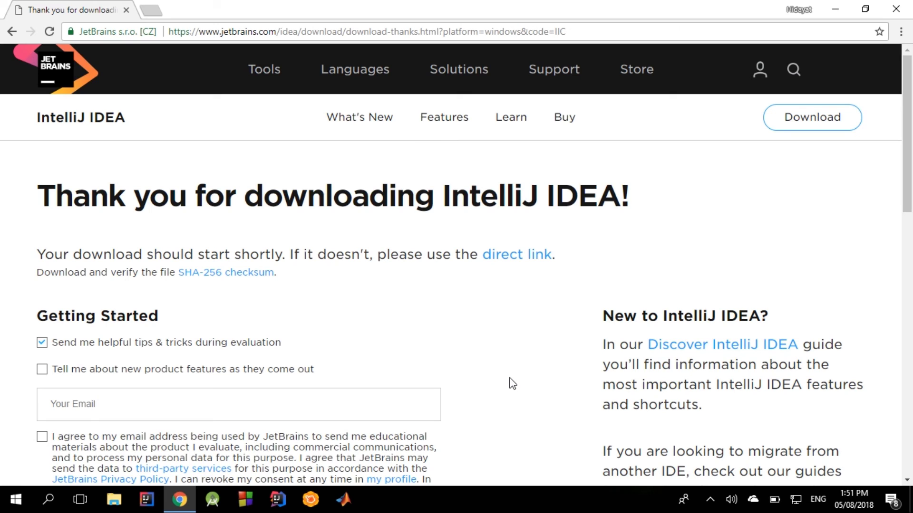